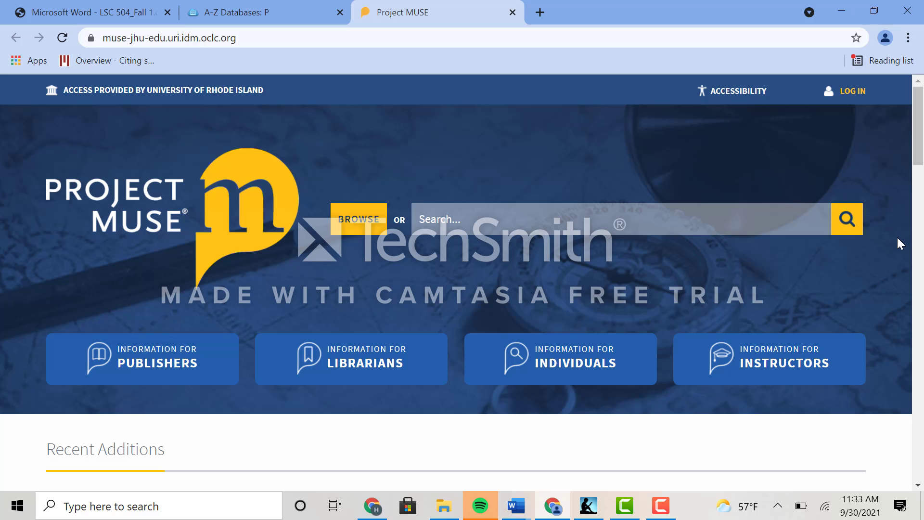
Look through the Project MUSE home page, including the recent additions, featured content, MUSE News and mission statement
{"action": "scroll", "coordinate": [898, 238], "scroll_direction": "down", "scroll_amount": 4}
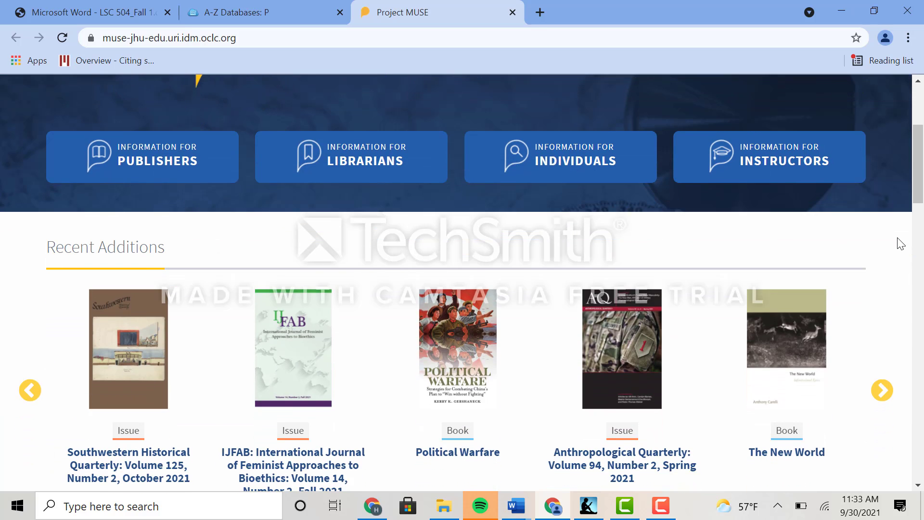
{"action": "scroll", "coordinate": [900, 243], "scroll_direction": "down", "scroll_amount": 4}
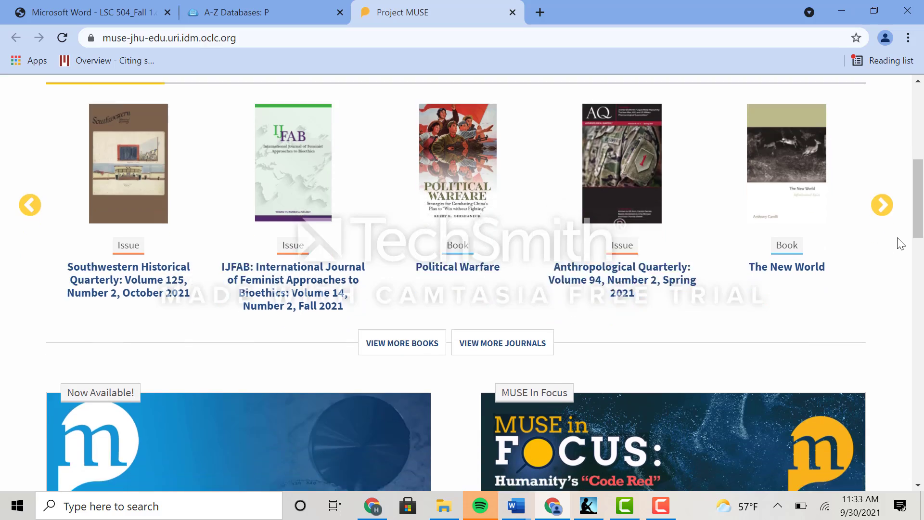
{"action": "scroll", "coordinate": [900, 243], "scroll_direction": "down", "scroll_amount": 14}
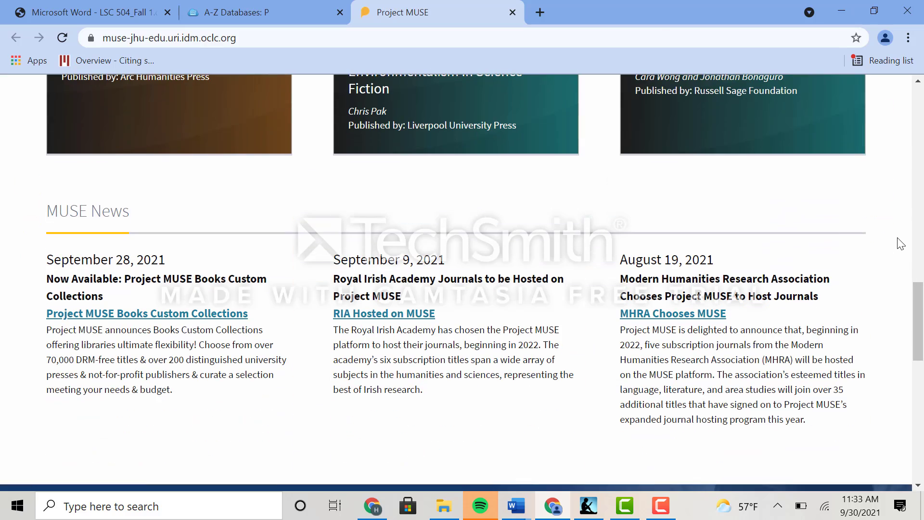
{"action": "scroll", "coordinate": [900, 243], "scroll_direction": "down", "scroll_amount": 7}
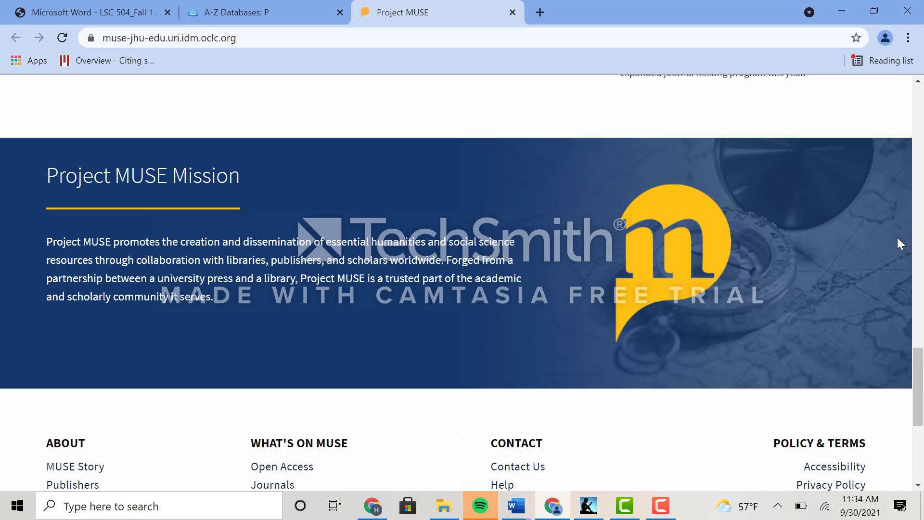
{"action": "scroll", "coordinate": [897, 237], "scroll_direction": "up", "scroll_amount": 15}
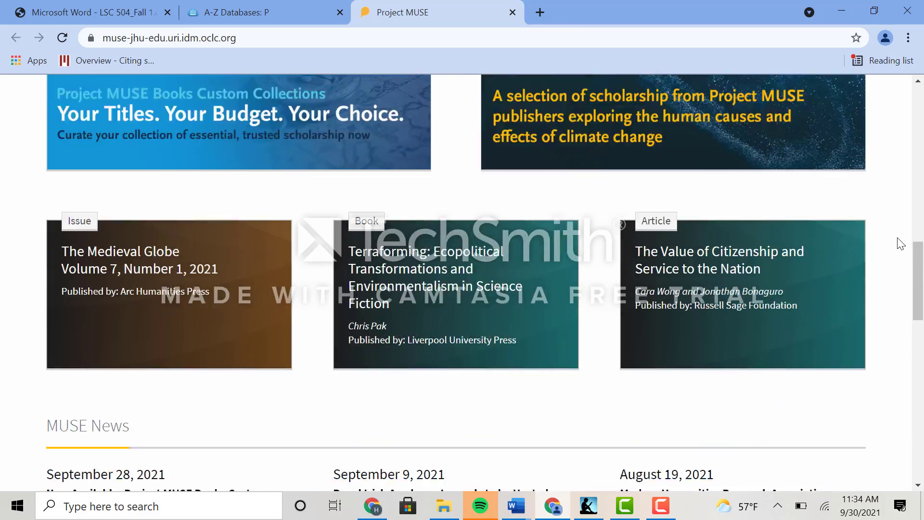
{"action": "scroll", "coordinate": [900, 243], "scroll_direction": "up", "scroll_amount": 8}
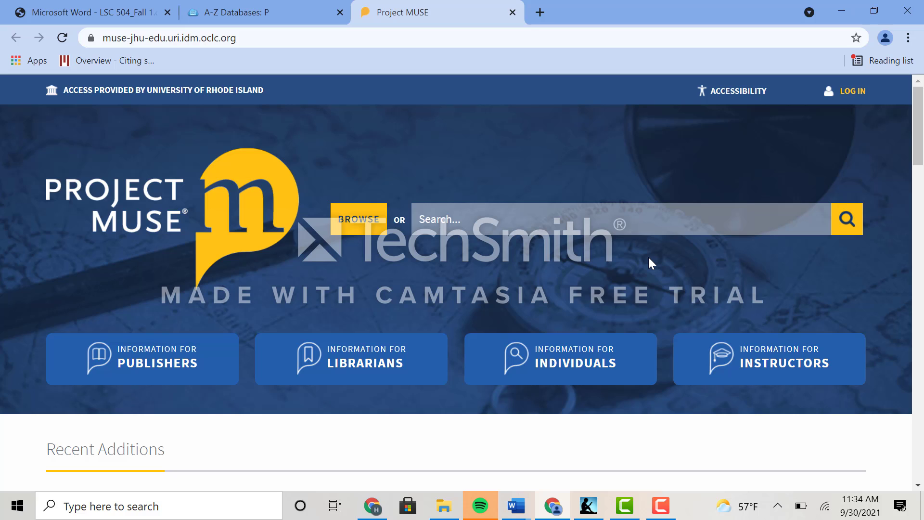
View the browse page and the advanced search page, and return to the Project MUSE home page
{"action": "left_click", "coordinate": [356, 220]}
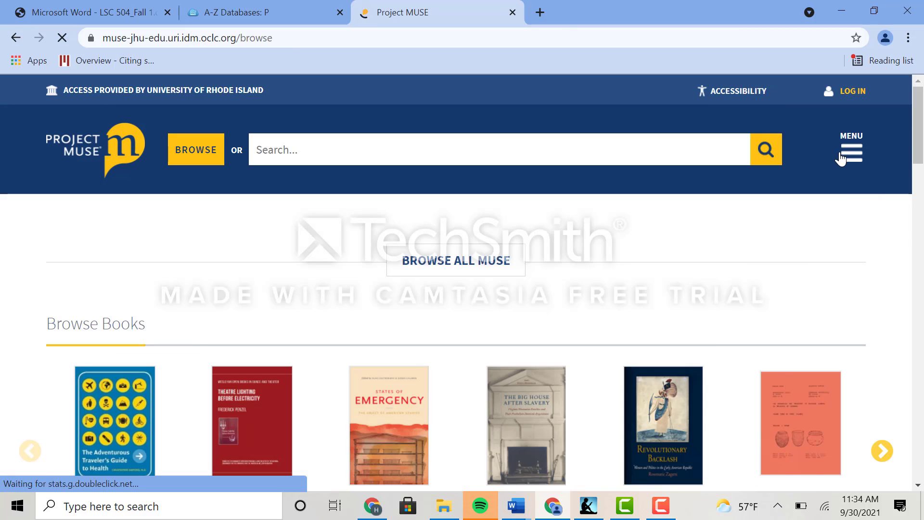
{"action": "left_click", "coordinate": [841, 157]}
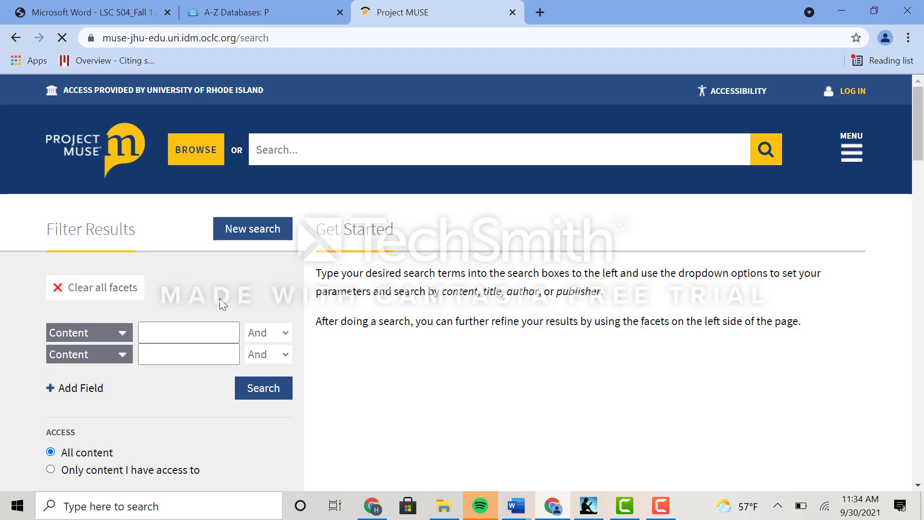
{"action": "left_click", "coordinate": [138, 154]}
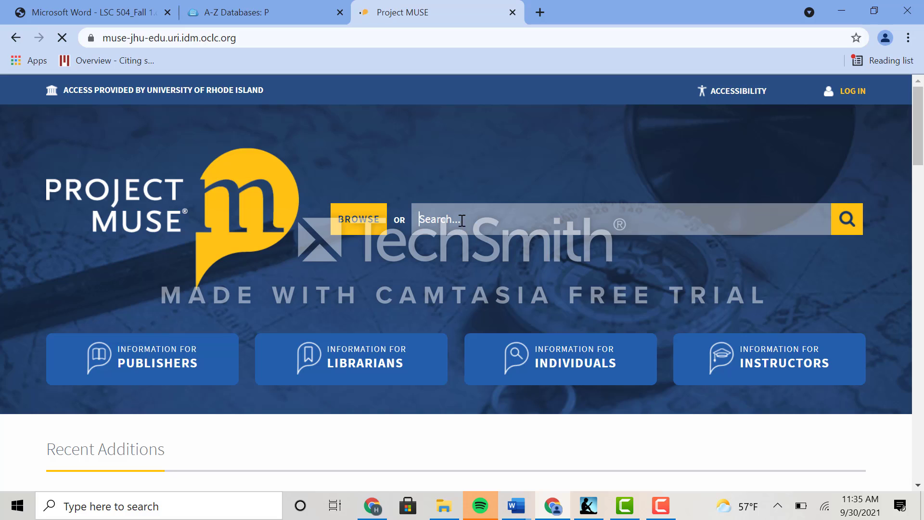
Search Project MUSE for Frances Hodgson Burnett from the home page
{"action": "type", "text": "Frances Flodgson Burne"}
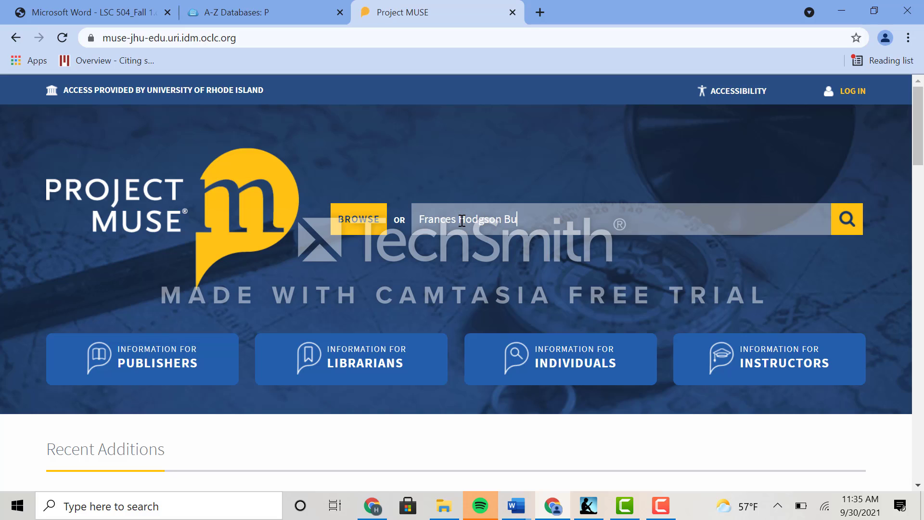
{"action": "type", "text": "tt"}
{"action": "key", "text": "Return"}
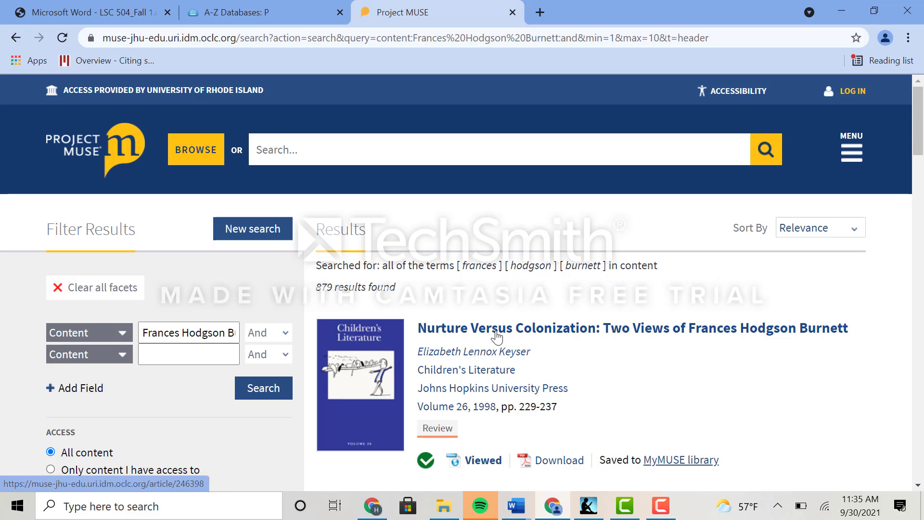
Open the review "Nurture Versus Colonization: Two Views of Frances Hodgson Burnett" and save it to the MyMUSE library
{"action": "left_click", "coordinate": [516, 335]}
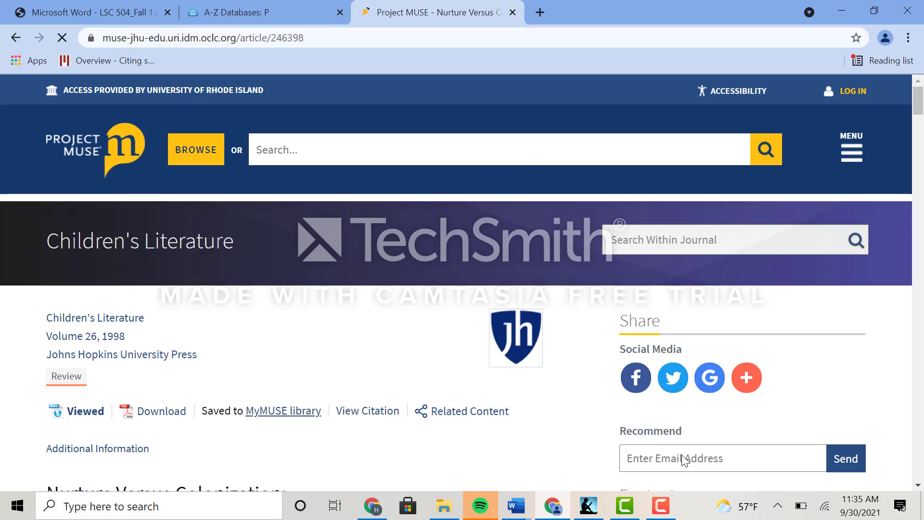
{"action": "scroll", "coordinate": [495, 326], "scroll_direction": "down", "scroll_amount": 3}
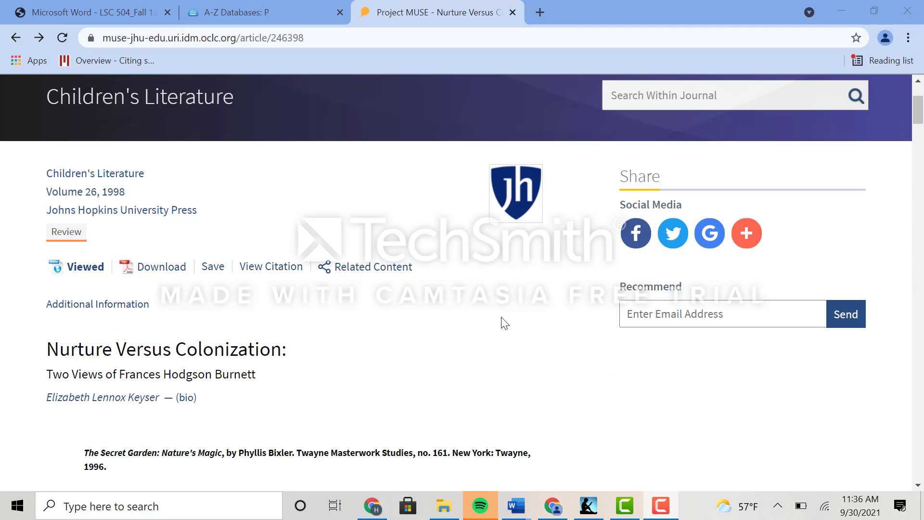
{"action": "scroll", "coordinate": [503, 322], "scroll_direction": "down", "scroll_amount": 2}
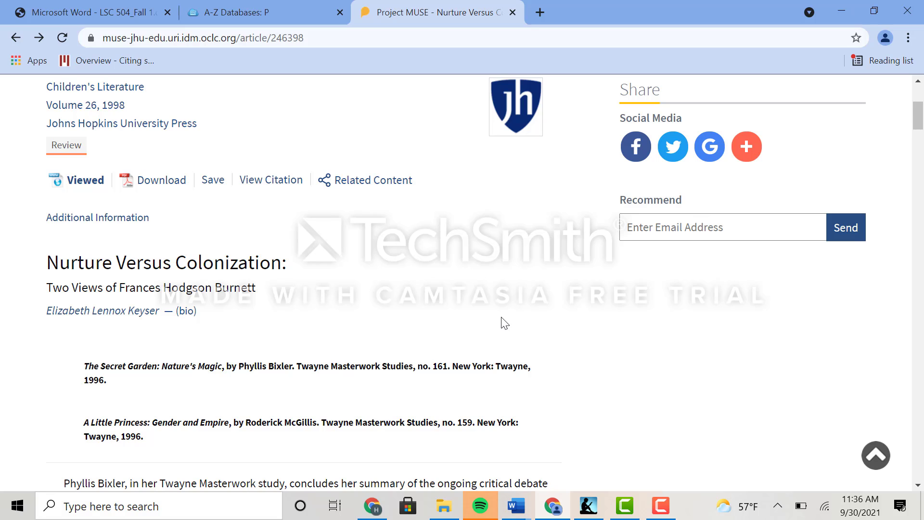
{"action": "scroll", "coordinate": [504, 323], "scroll_direction": "down", "scroll_amount": 1}
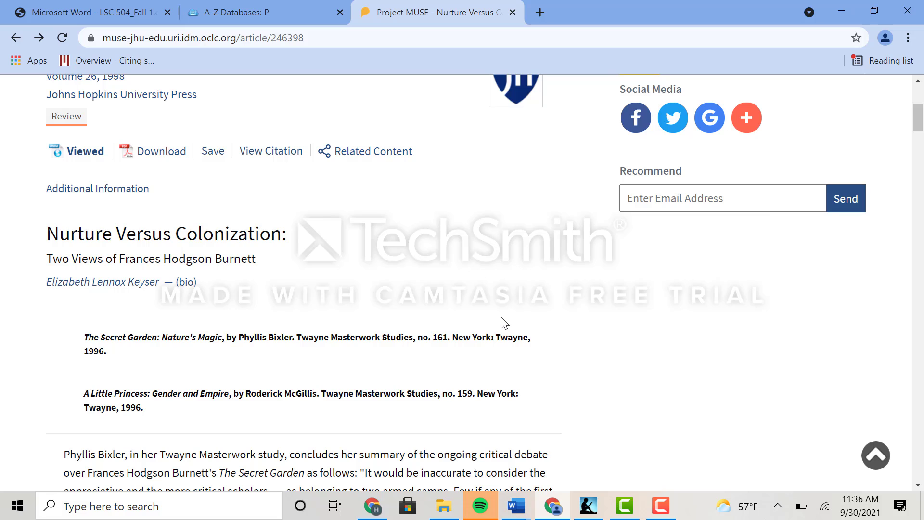
{"action": "scroll", "coordinate": [504, 322], "scroll_direction": "up", "scroll_amount": 1}
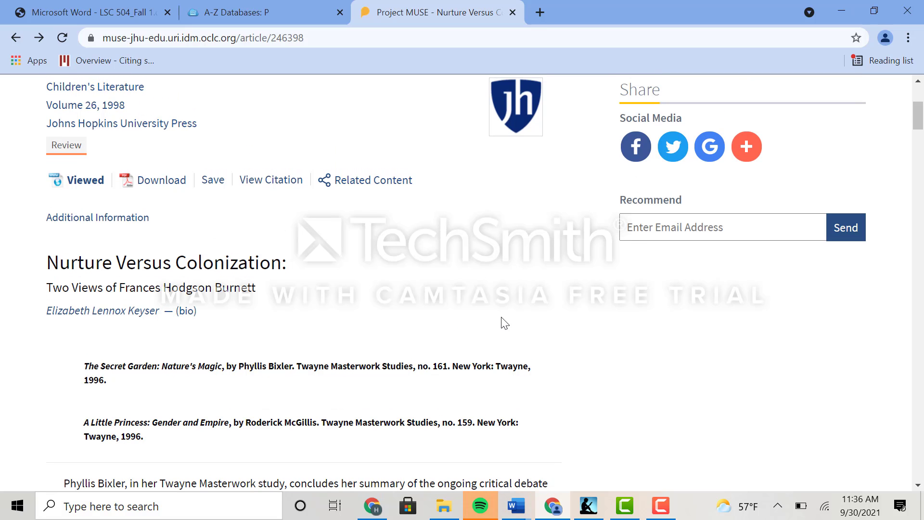
{"action": "scroll", "coordinate": [503, 323], "scroll_direction": "up", "scroll_amount": 2}
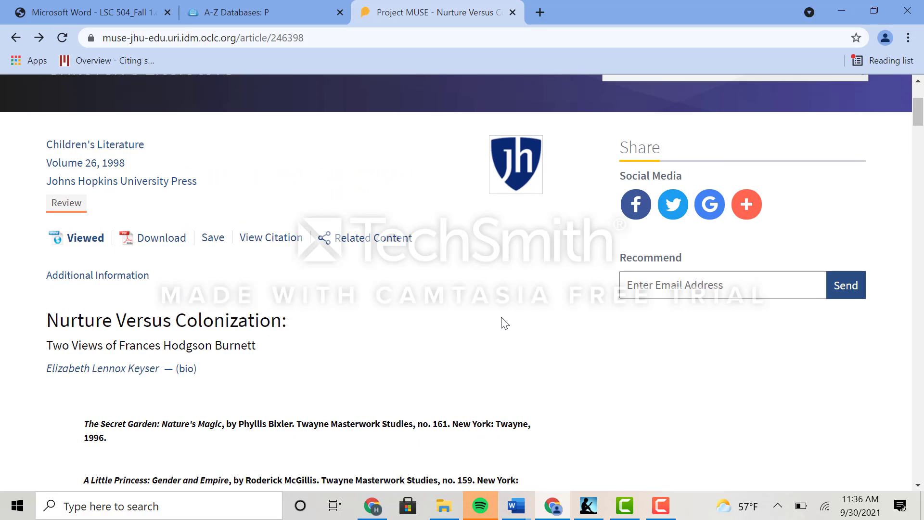
{"action": "left_click", "coordinate": [215, 239]}
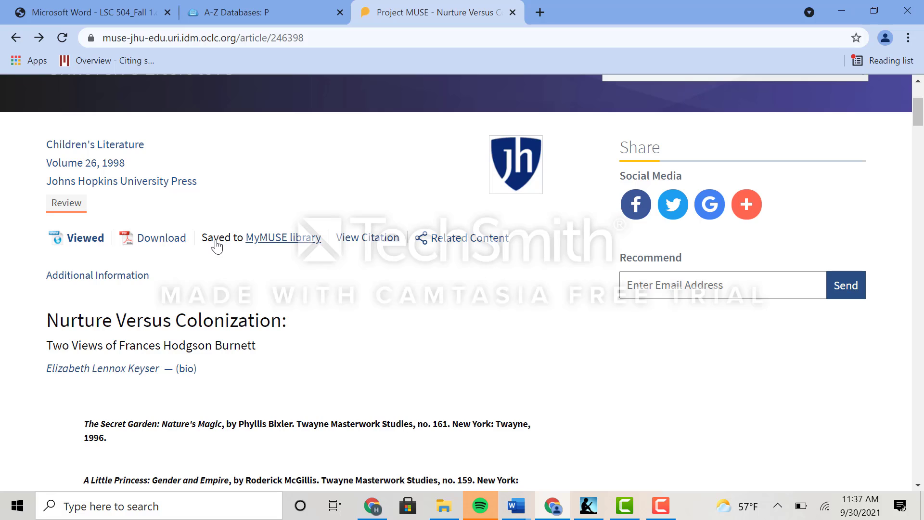
Return to the search results and enter A Little Princess as a second content term combined with And
{"action": "left_click", "coordinate": [15, 38]}
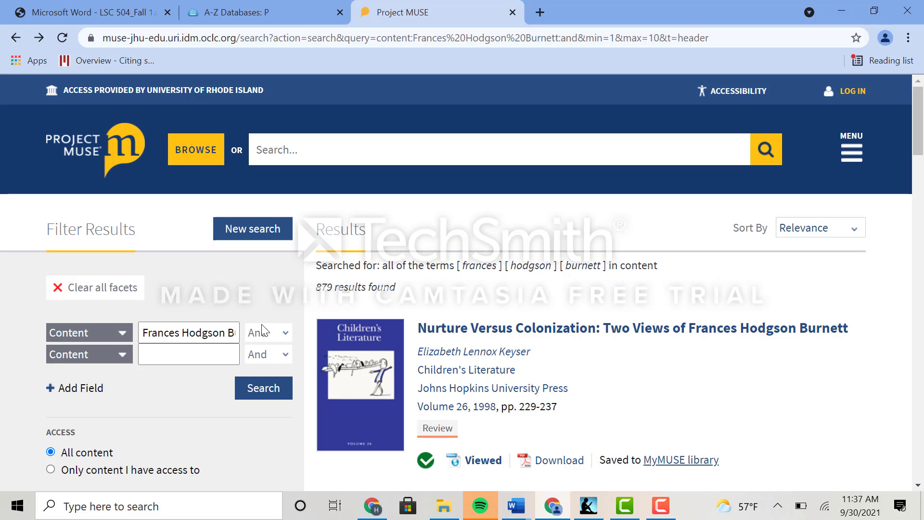
{"action": "left_click", "coordinate": [271, 334]}
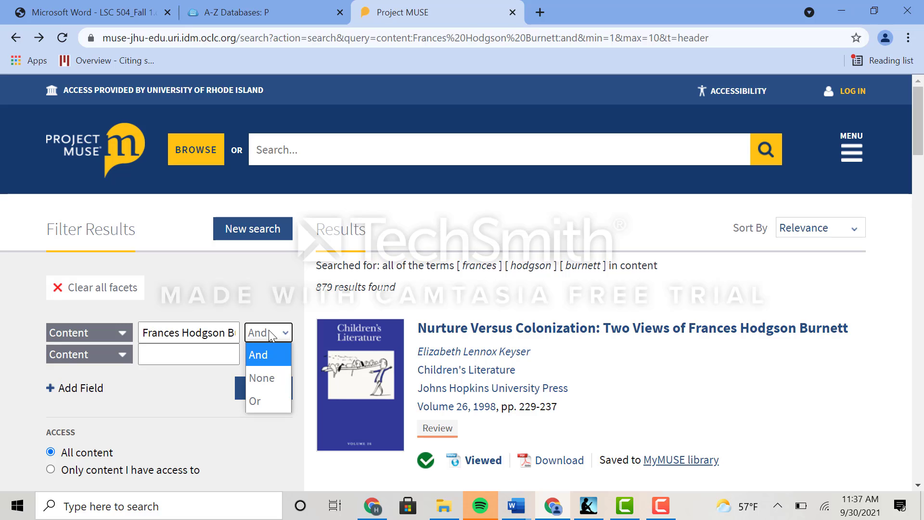
{"action": "left_click", "coordinate": [140, 354]}
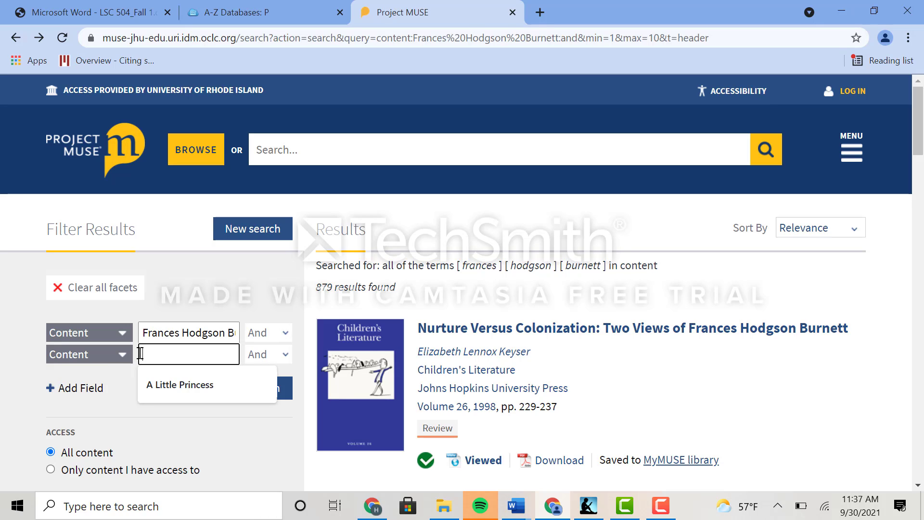
{"action": "type", "text": "A Little Princess"}
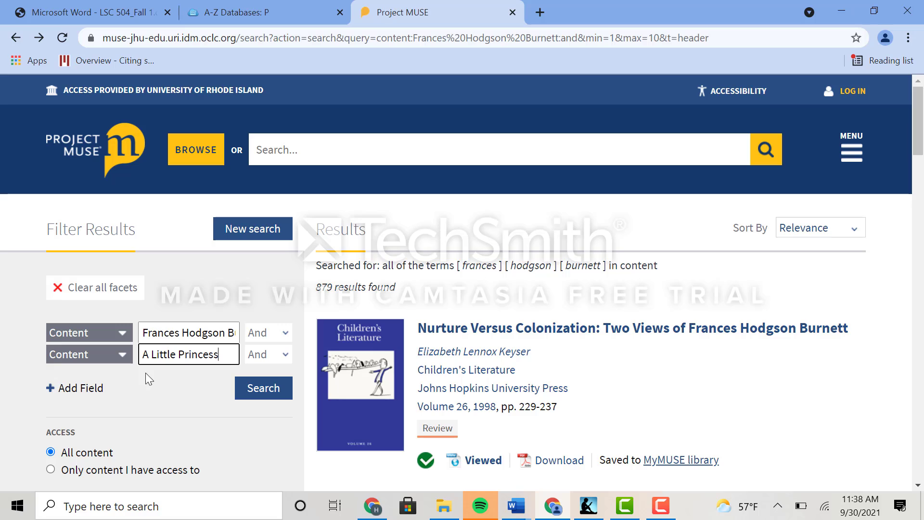
Add a third content field for The Secret Garden and run the combined search
{"action": "left_click", "coordinate": [91, 388]}
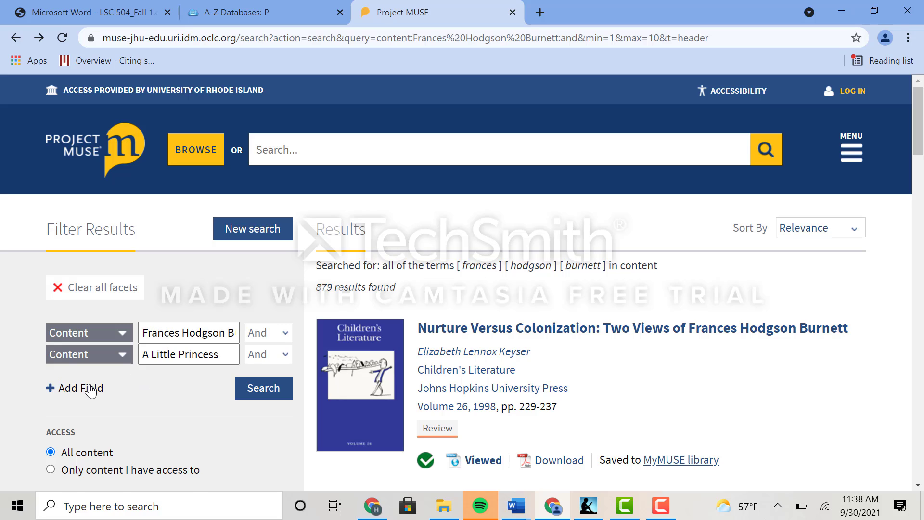
{"action": "left_click", "coordinate": [149, 374]}
{"action": "type", "text": "T"}
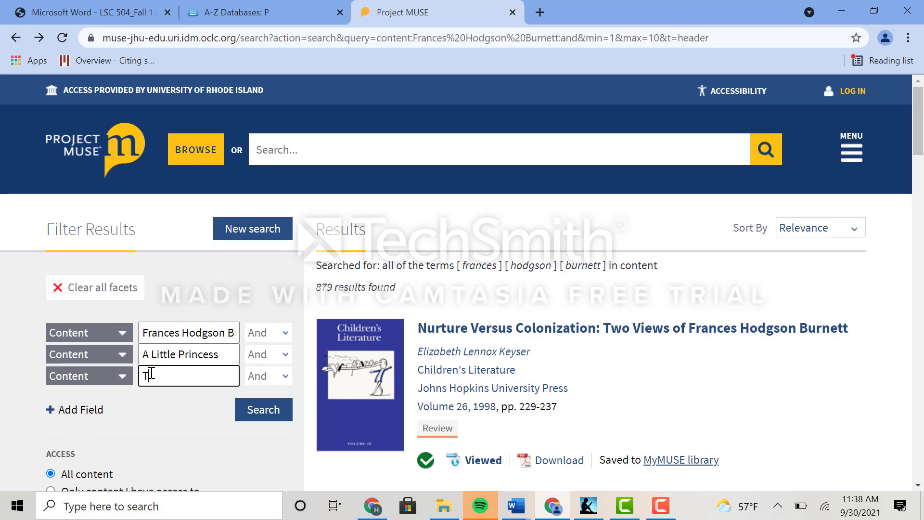
{"action": "type", "text": "he Secret Garden"}
{"action": "key", "text": "Return"}
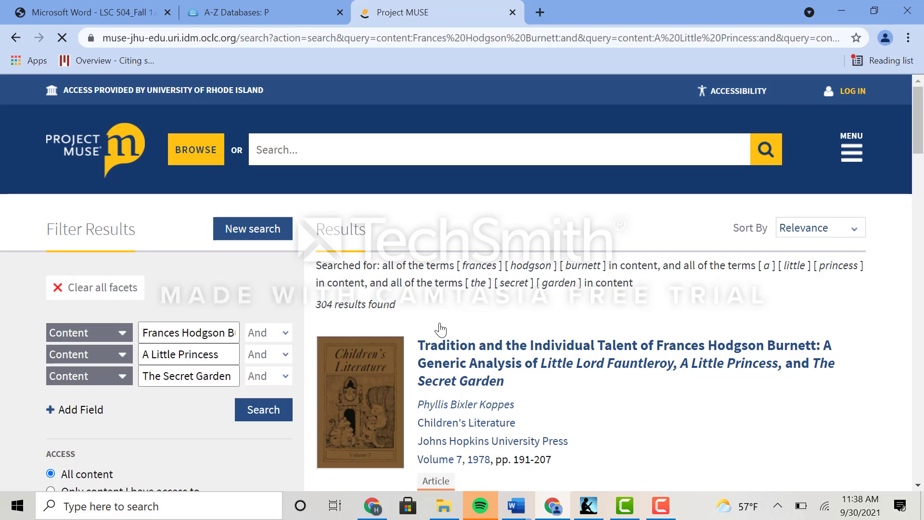
Narrow the search with a fourth content field containing the truncated term coloni*
{"action": "left_click", "coordinate": [91, 413]}
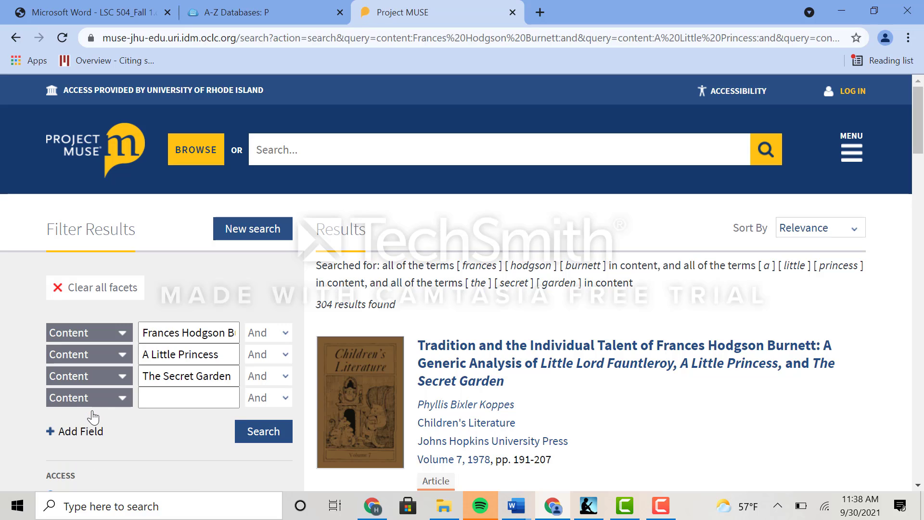
{"action": "left_click", "coordinate": [167, 395]}
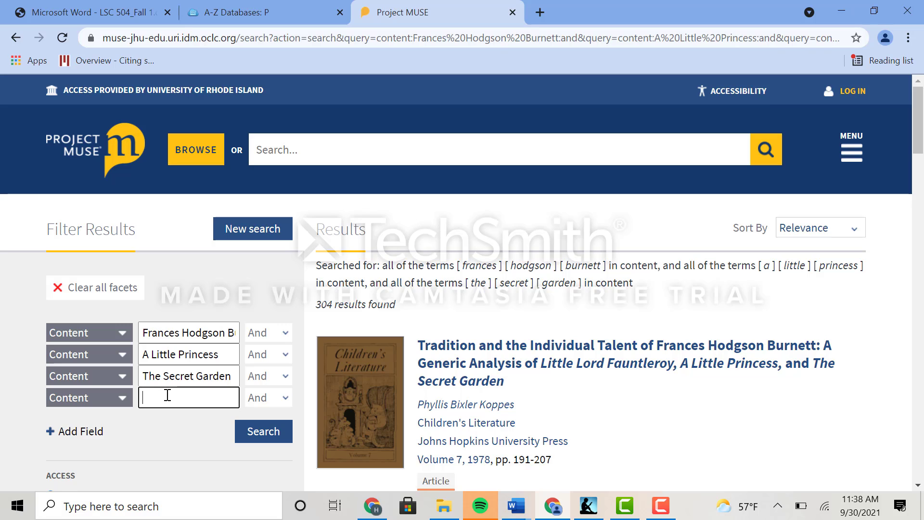
{"action": "type", "text": "coloni*"}
{"action": "left_click", "coordinate": [248, 434]}
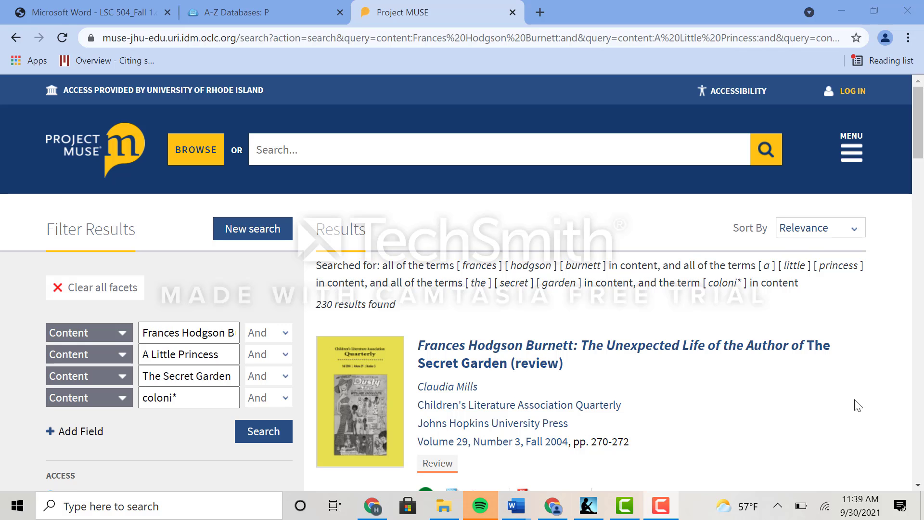
Open the review of "Frances Hodgson Burnett: The Unexpected Life of the Author of The Secret Garden" and save it to the MyMUSE library
{"action": "scroll", "coordinate": [866, 404], "scroll_direction": "down", "scroll_amount": 5}
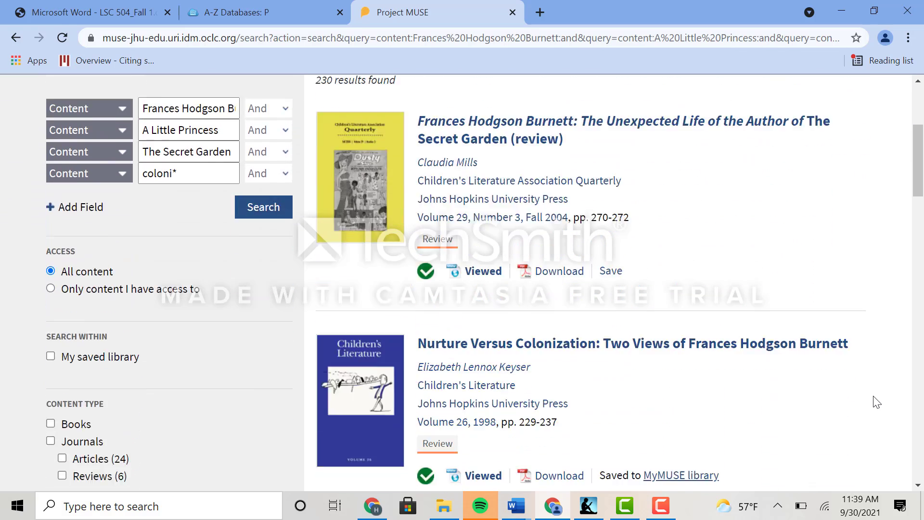
{"action": "scroll", "coordinate": [876, 402], "scroll_direction": "down", "scroll_amount": 5}
{"action": "scroll", "coordinate": [876, 402], "scroll_direction": "up", "scroll_amount": 5}
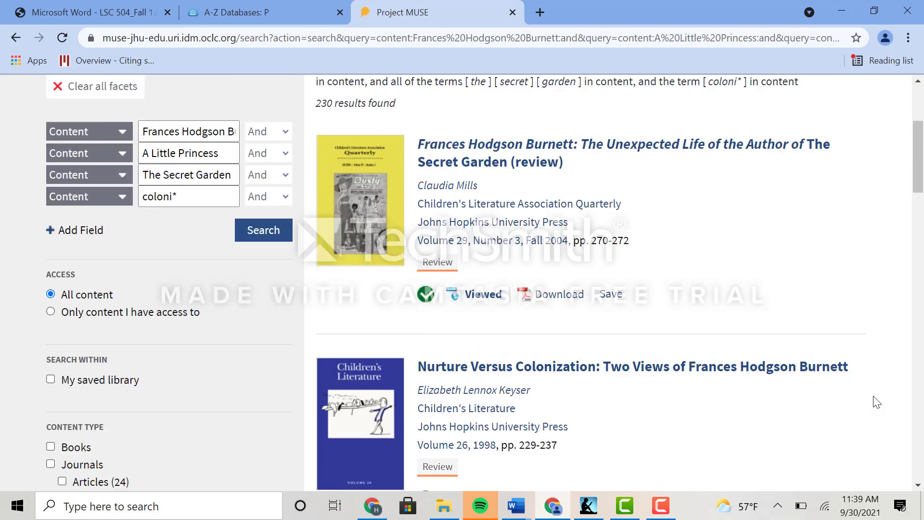
{"action": "scroll", "coordinate": [876, 402], "scroll_direction": "up", "scroll_amount": 5}
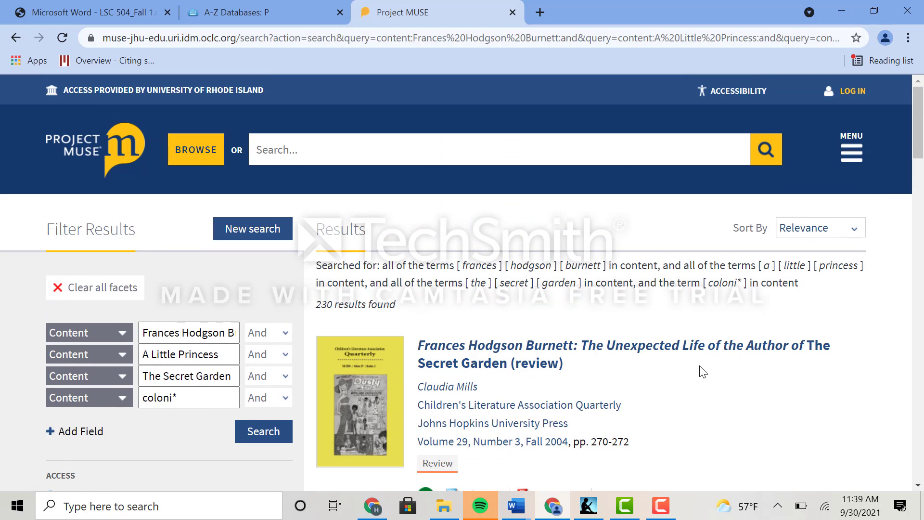
{"action": "left_click", "coordinate": [652, 352]}
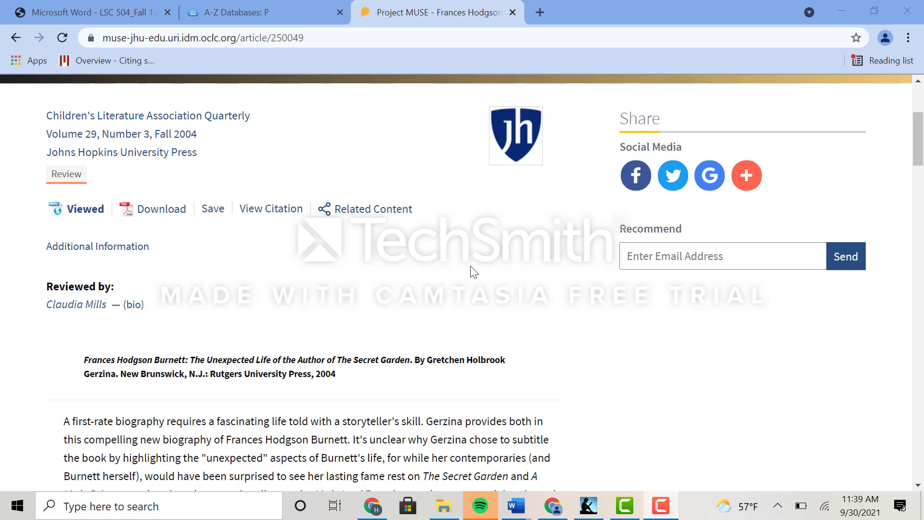
{"action": "left_click", "coordinate": [222, 217]}
{"action": "left_click", "coordinate": [222, 216]}
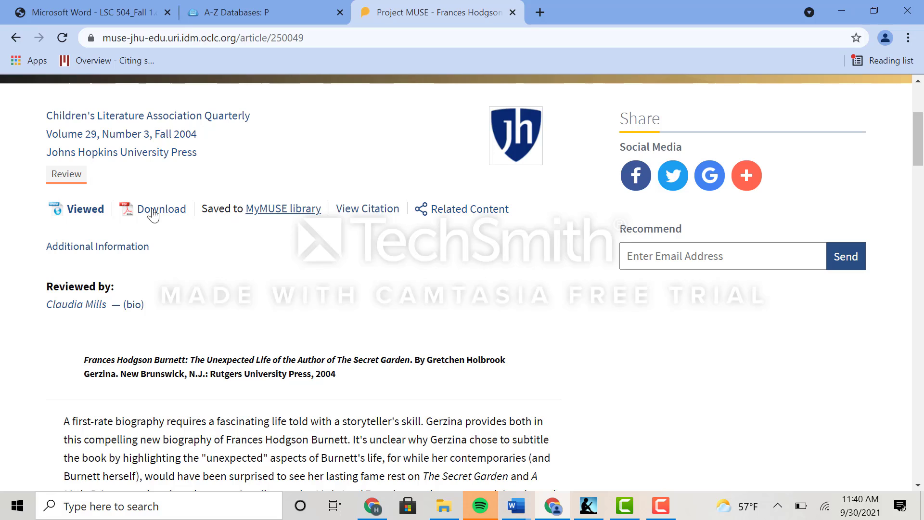
Display the review's citation formats, and open the MyMUSE library to examine the saved items
{"action": "left_click", "coordinate": [354, 210]}
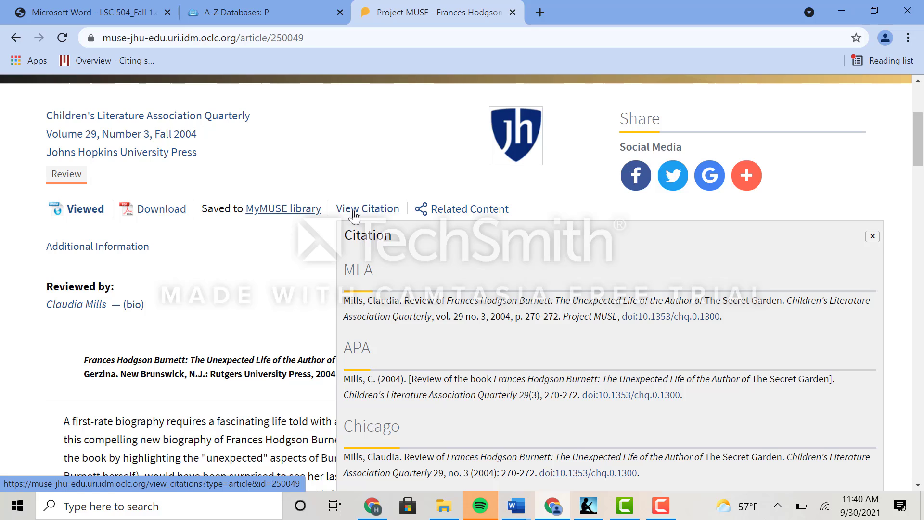
{"action": "left_click", "coordinate": [293, 211]}
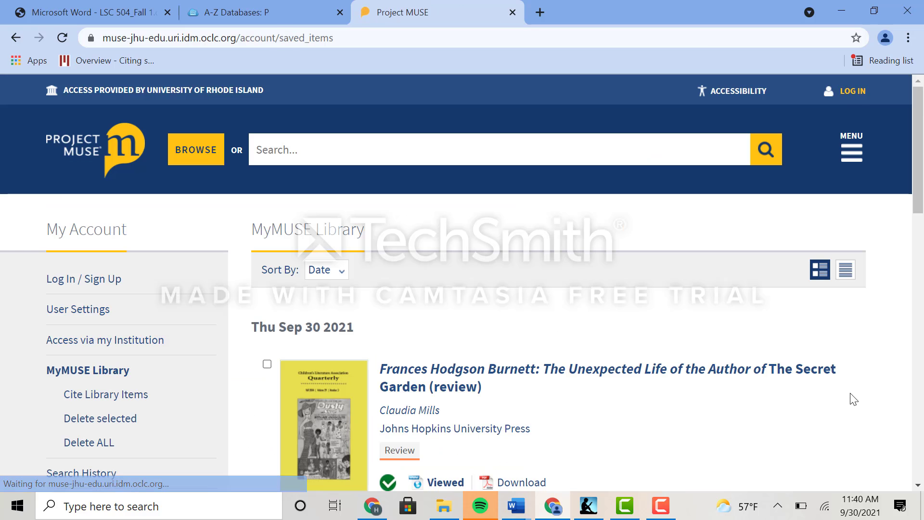
{"action": "scroll", "coordinate": [854, 399], "scroll_direction": "down", "scroll_amount": 6}
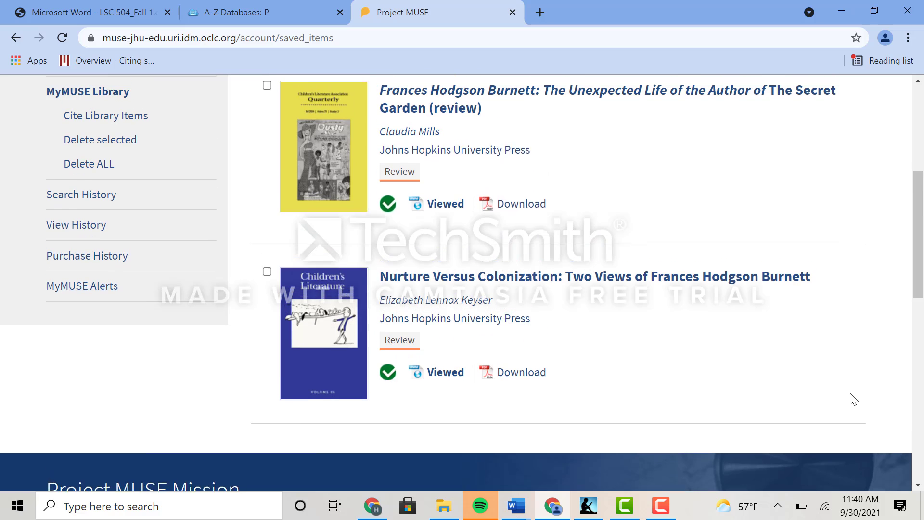
{"action": "scroll", "coordinate": [853, 399], "scroll_direction": "up", "scroll_amount": 1}
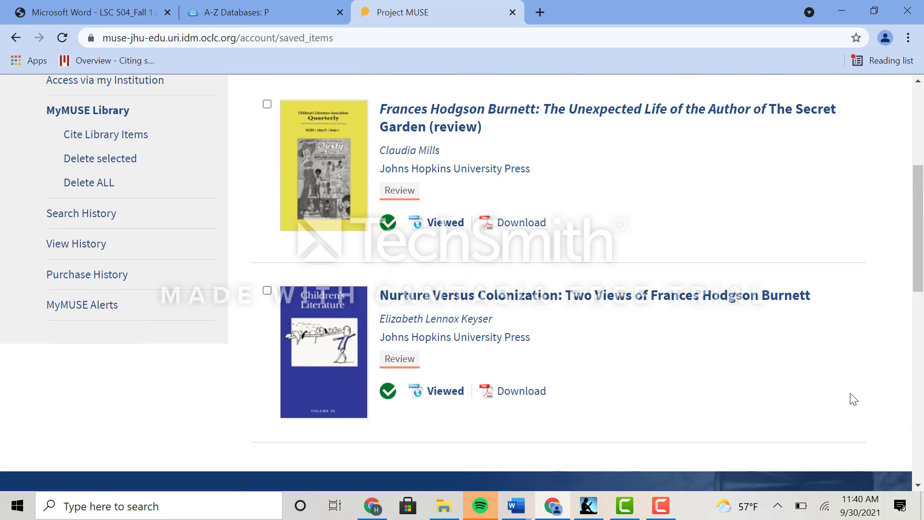